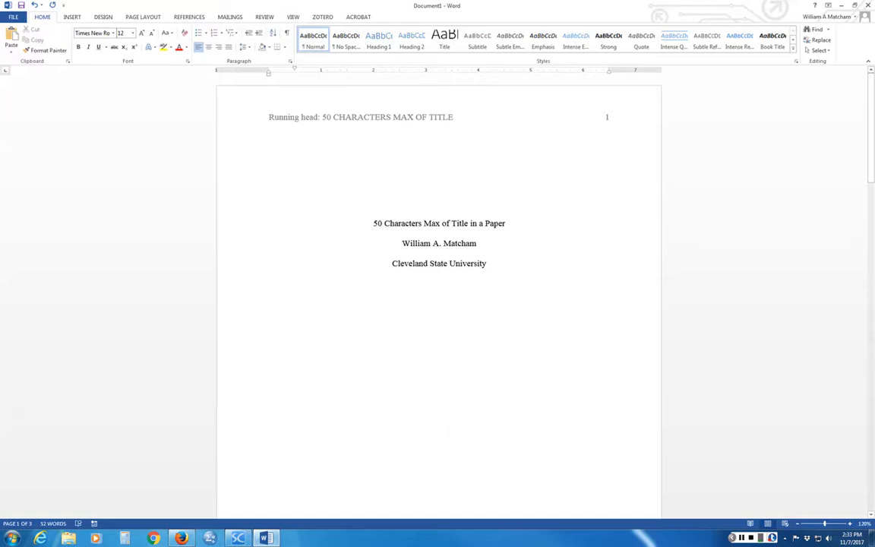
- Delete the blank line above the paper title on page 3
scroll(537, 380, "down", 6)
scroll(534, 380, "down", 6)
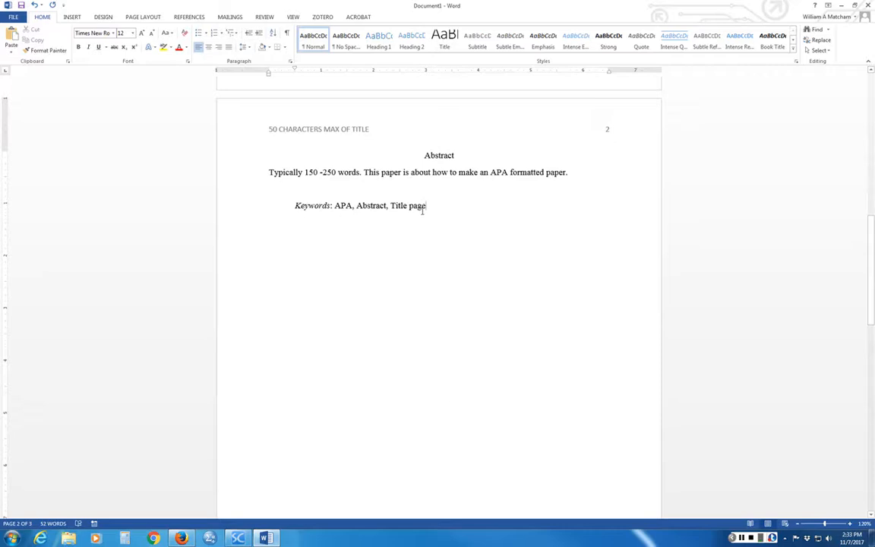
scroll(515, 395, "down", 1)
scroll(515, 394, "down", 10)
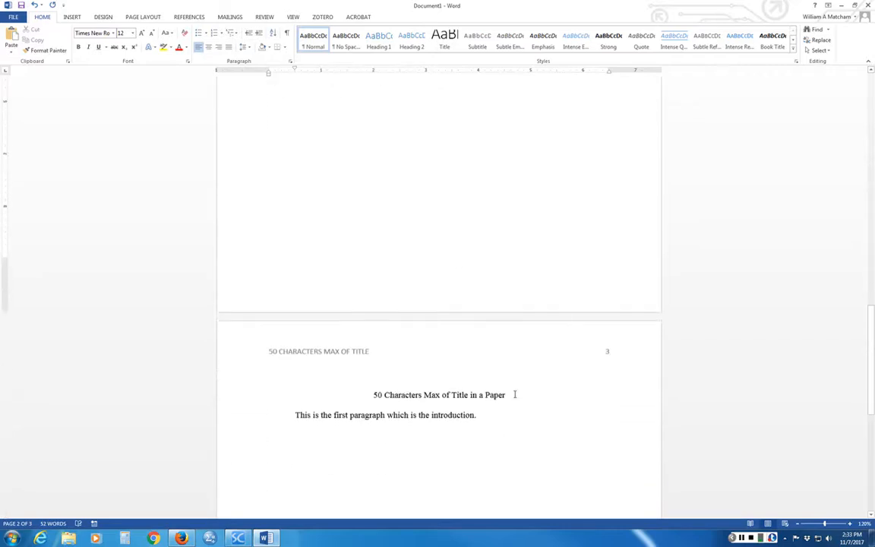
left_click(459, 375)
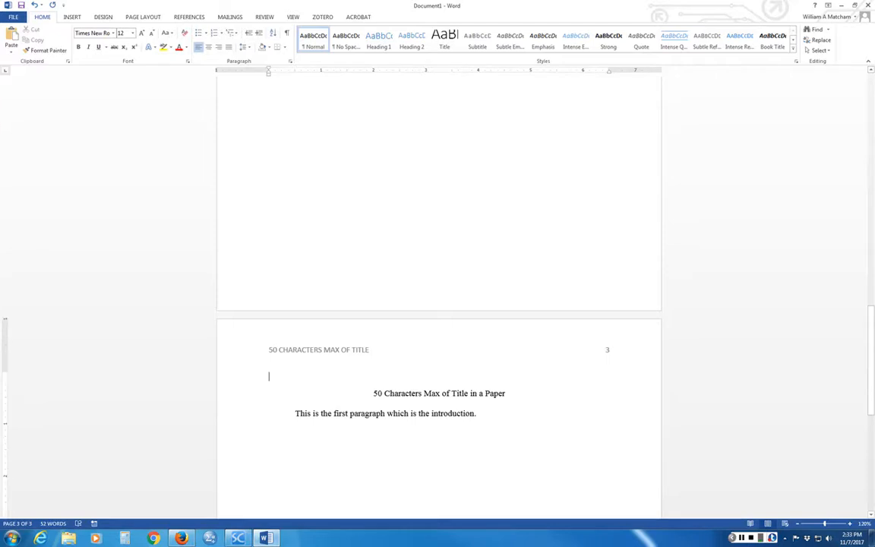
key("Delete")
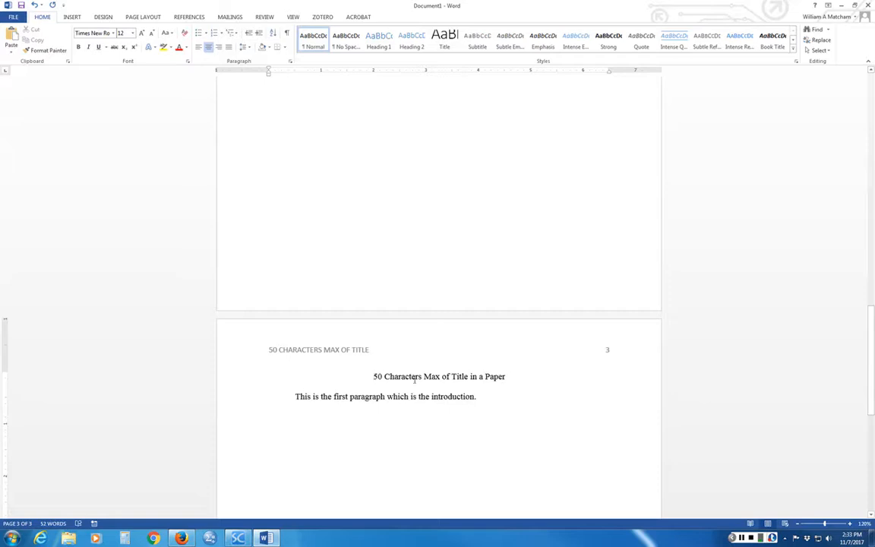
- Add the sentence "What are the research questions?" to the end of the introduction paragraph and start a new line below it
left_click(296, 397)
left_click(478, 398)
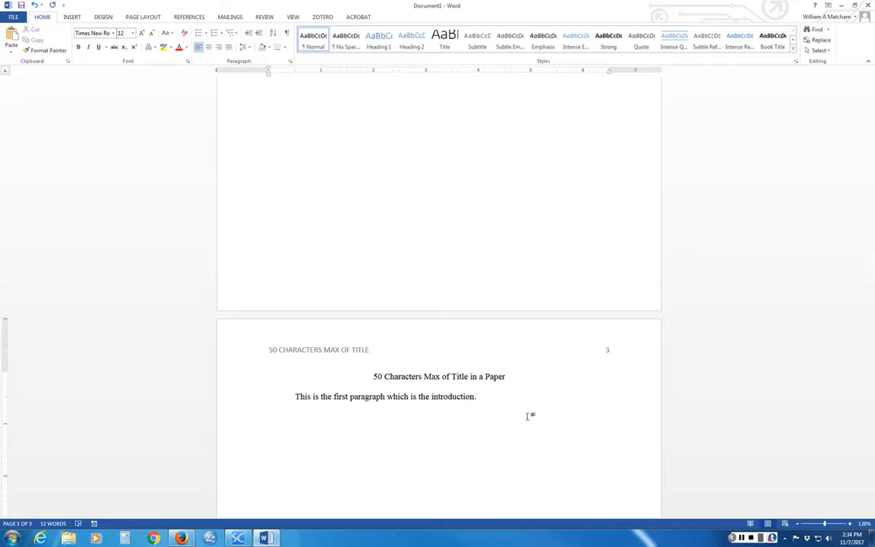
type("What are")
type("the research question")
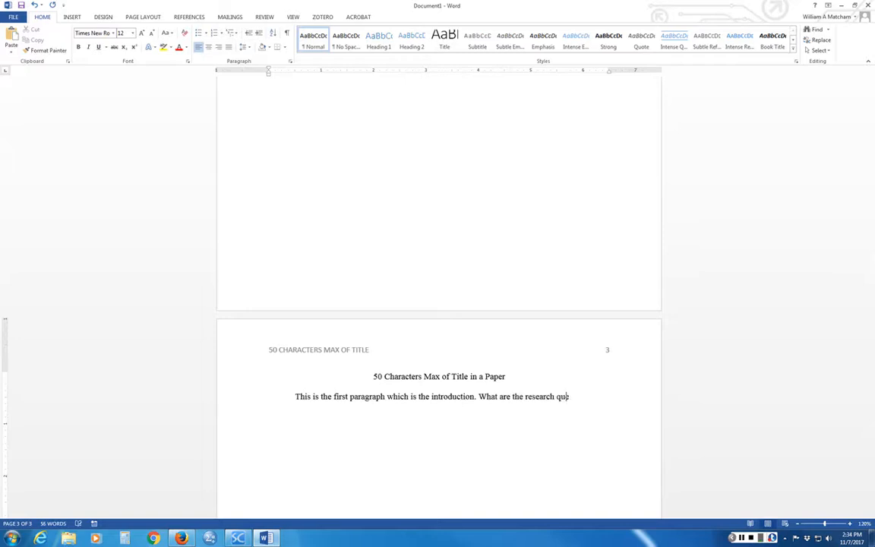
type("s.")
key("Return")
right_click(575, 396)
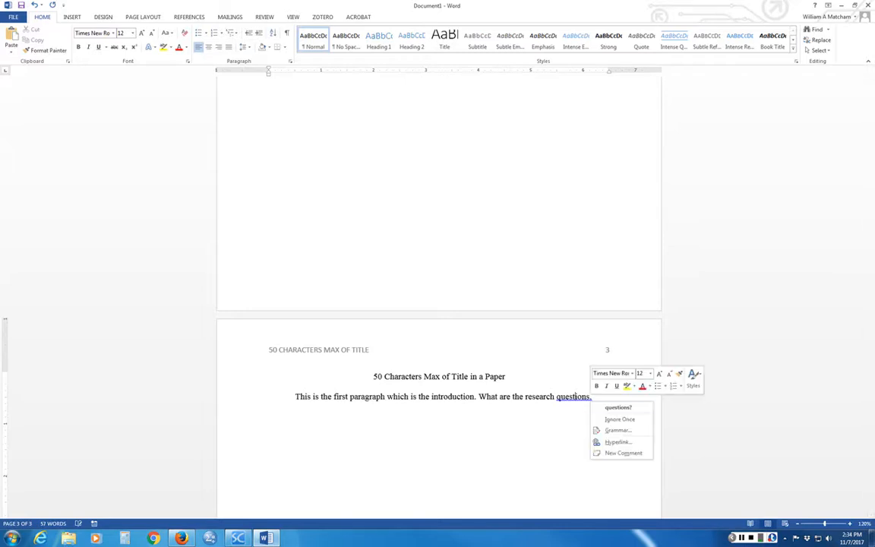
left_click(600, 408)
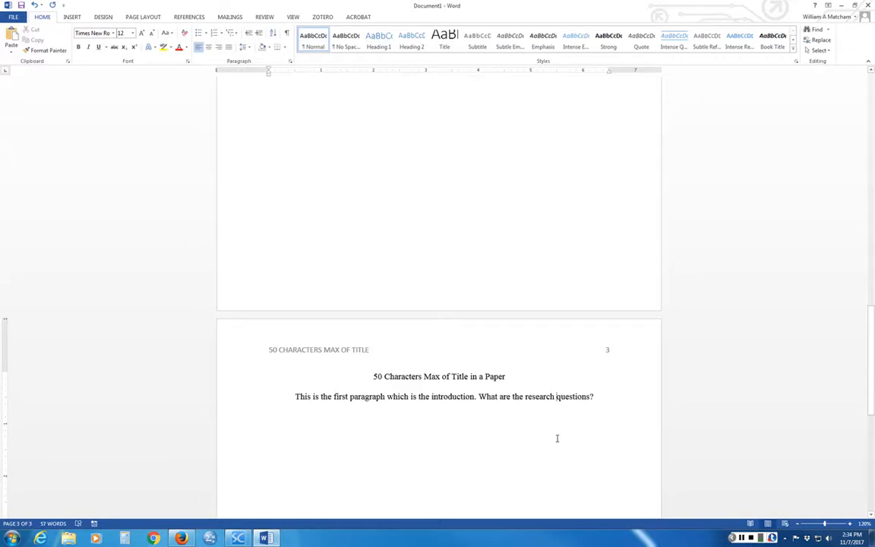
- Add a centered, bold heading reading "Methods" below the introduction paragraph
scroll(557, 438, "down", 2)
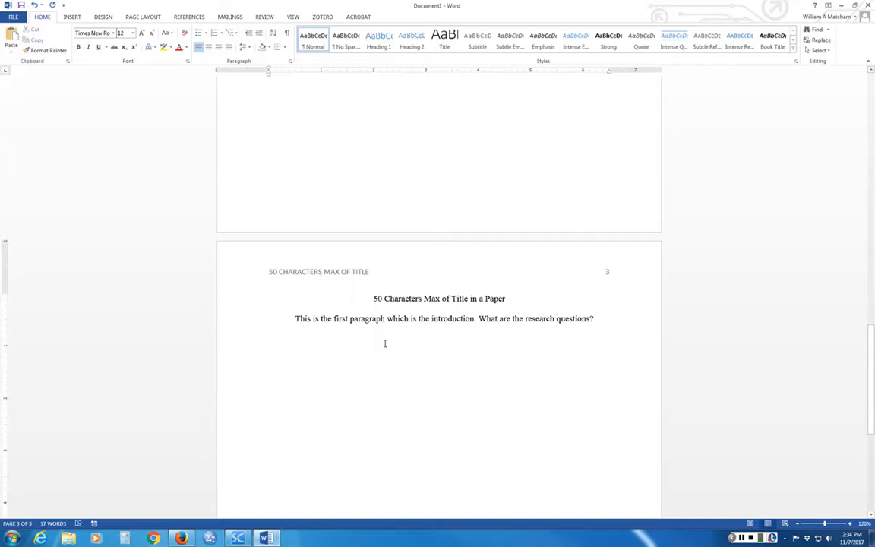
left_click(208, 47)
type("Methods")
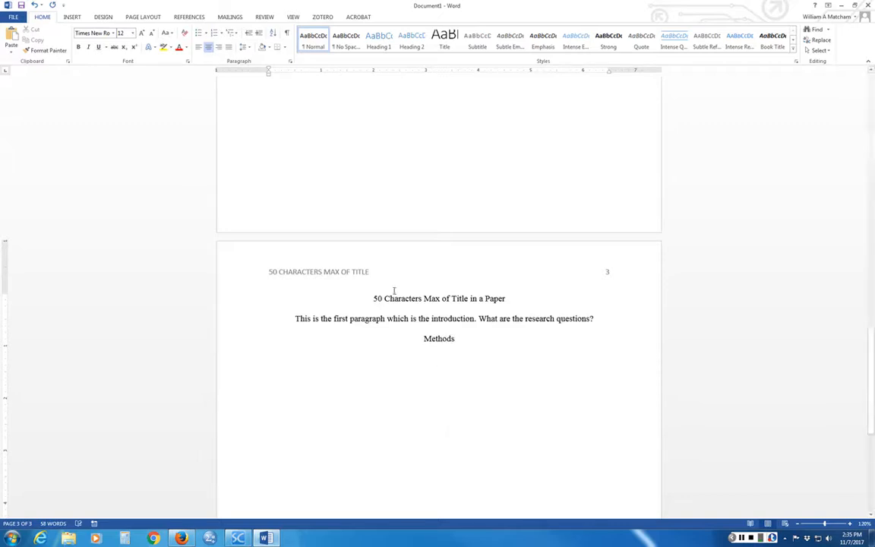
key("ctrl+l")
left_click_drag(455, 339, 423, 339)
key("ctrl+b")
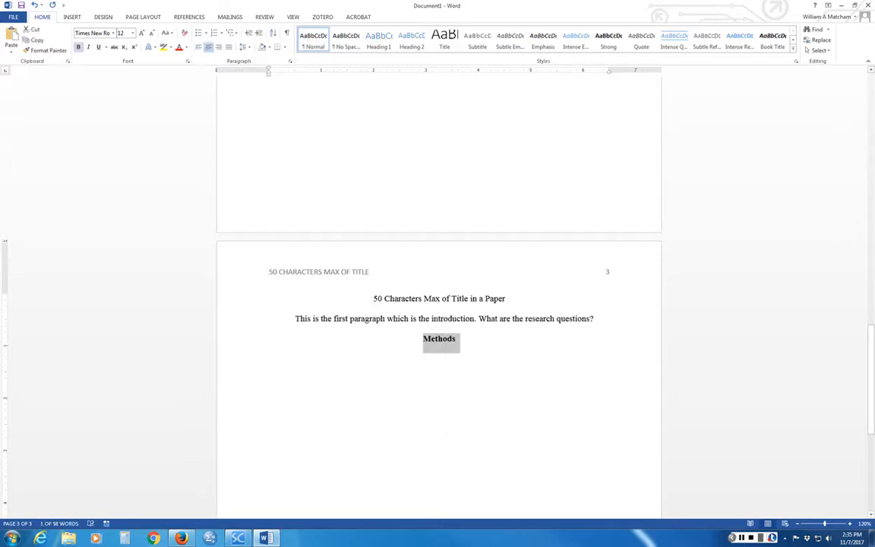
- Add a paragraph under Methods starting "The methods section presents a detailed description of your conceptual and operational definitions of the variables used in the study."
left_click(331, 366)
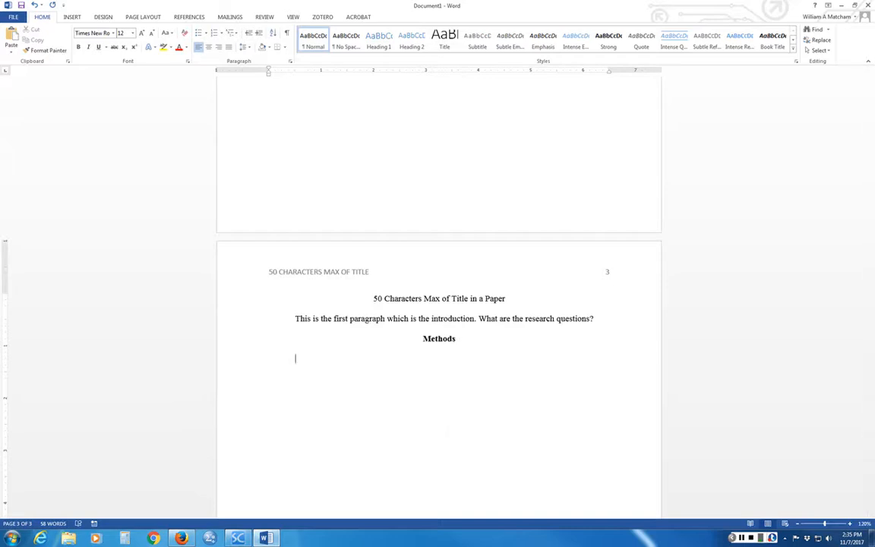
key("alt+p")
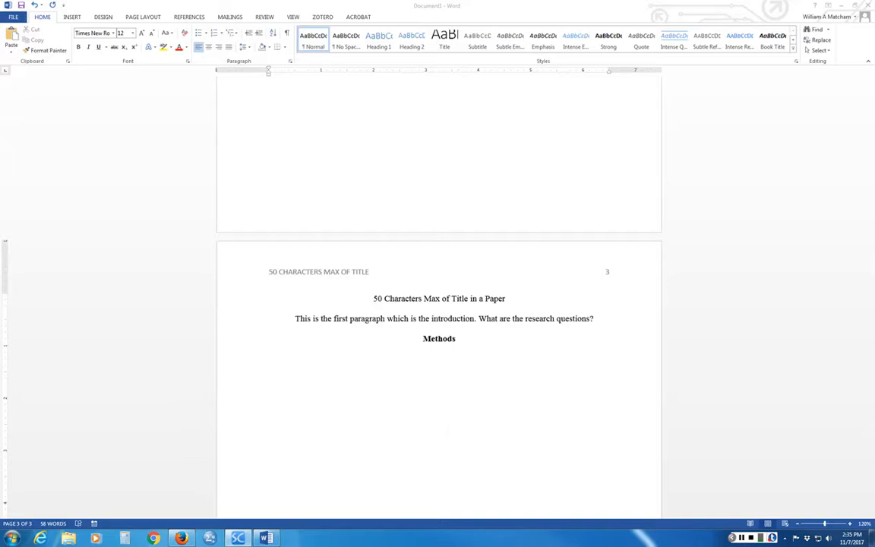
left_click(295, 359)
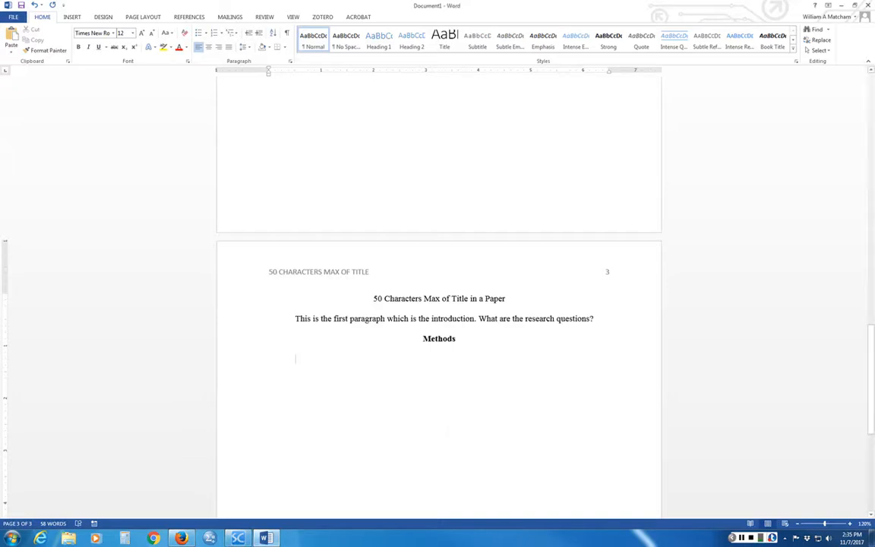
type("The methods section presents a detailed description of your conceptual and operational definitions of the variables used in the study. A complete description provides the reader with information to determine the appropriateness of the method and reproduce the results if desired.")
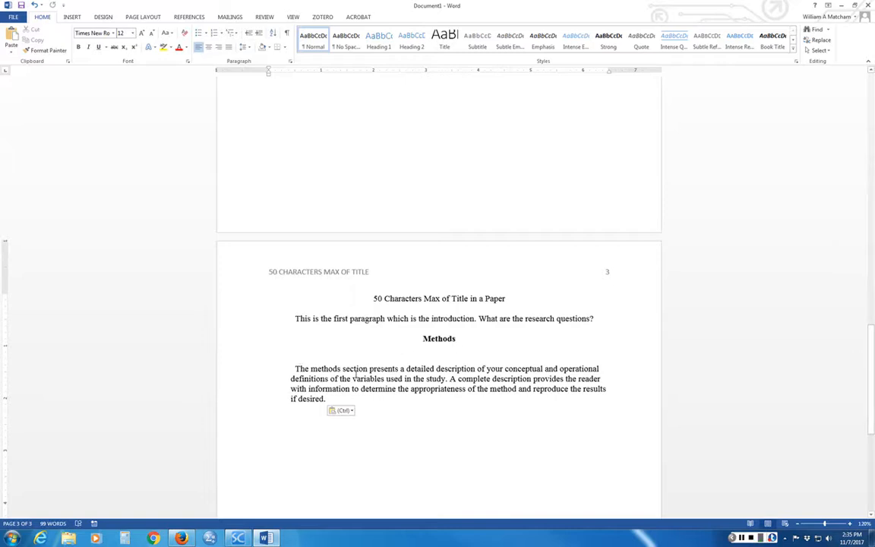
- Format all paragraphs in the document with double line spacing, 0 pt before and after, and no left indentation
left_click(459, 347)
key("ctrl+a")
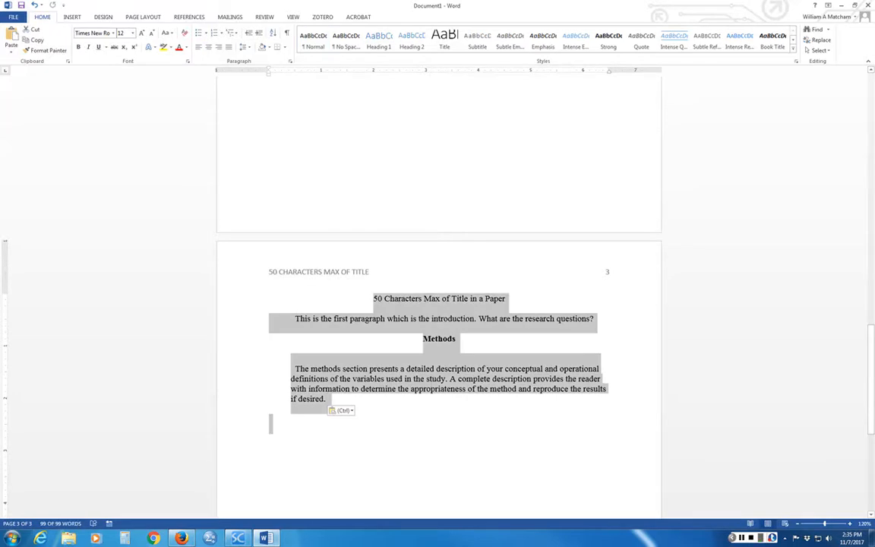
right_click(444, 370)
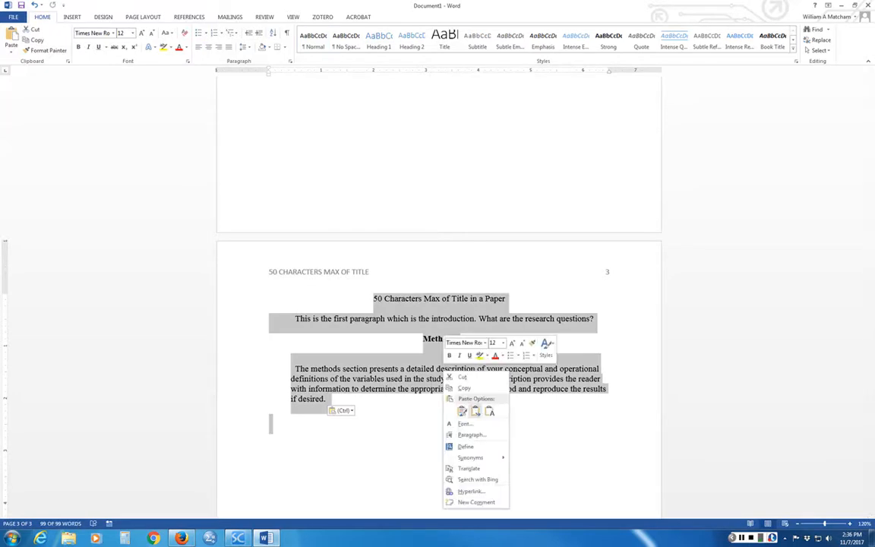
left_click(471, 435)
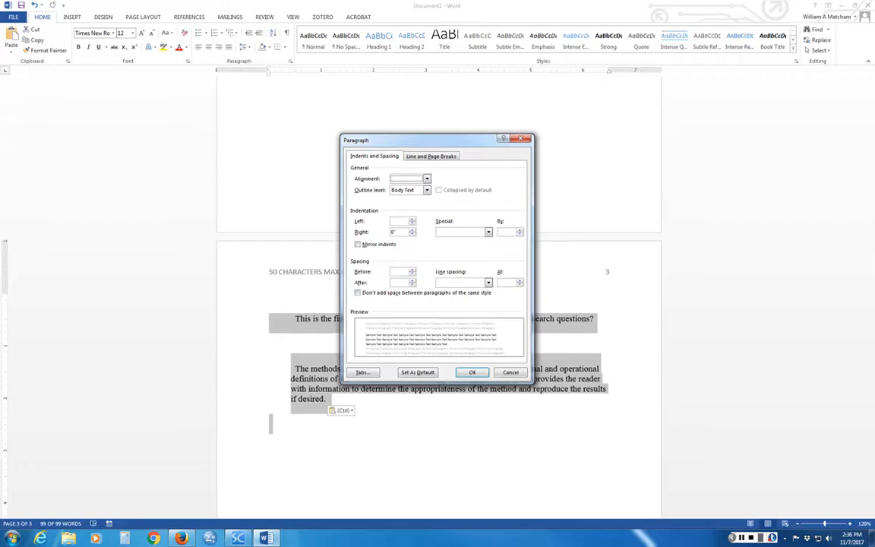
left_click(412, 274)
left_click(413, 284)
left_click(489, 283)
left_click(459, 302)
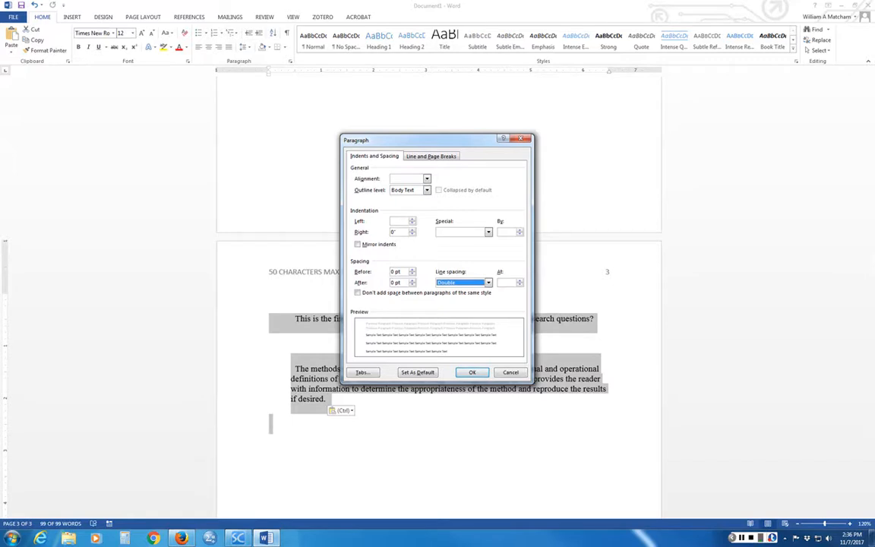
left_click(413, 219)
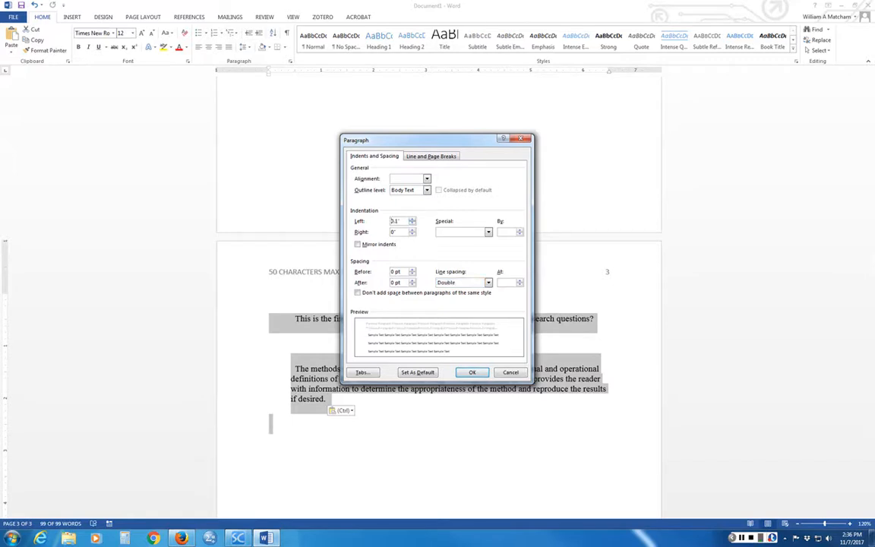
left_click(413, 218)
left_click(413, 224)
left_click(412, 224)
left_click(471, 372)
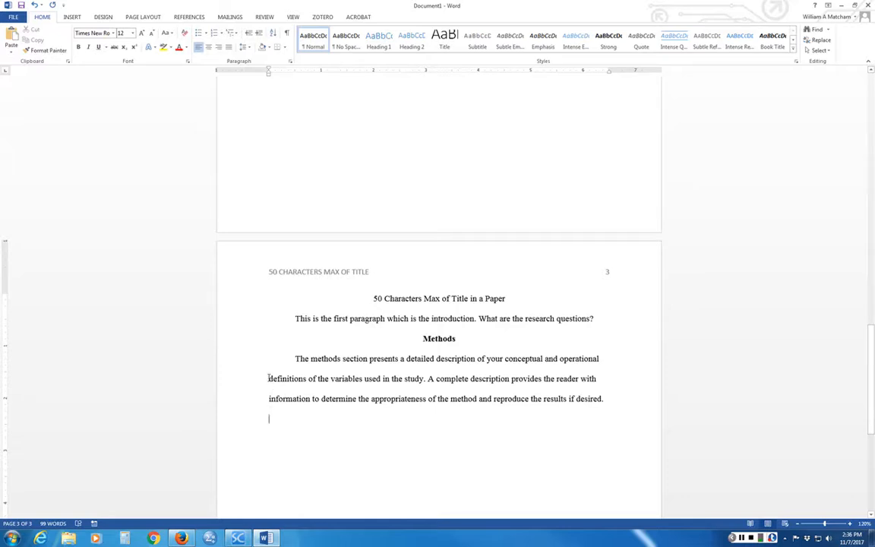
- Add a left-aligned, bold subheading reading "Participant Characteristics" below the Methods paragraph
left_click(604, 398)
key("Return")
scroll(471, 461, "down", 3)
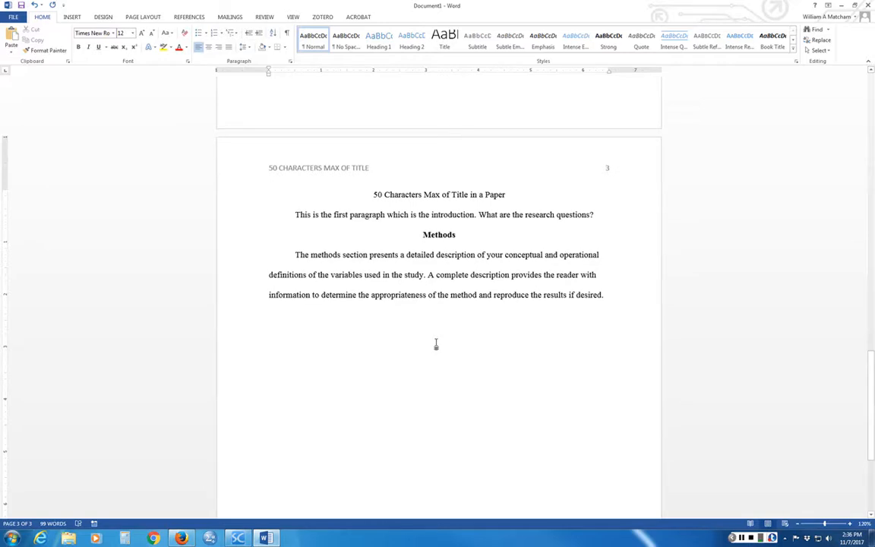
type("Participant Characteristics")
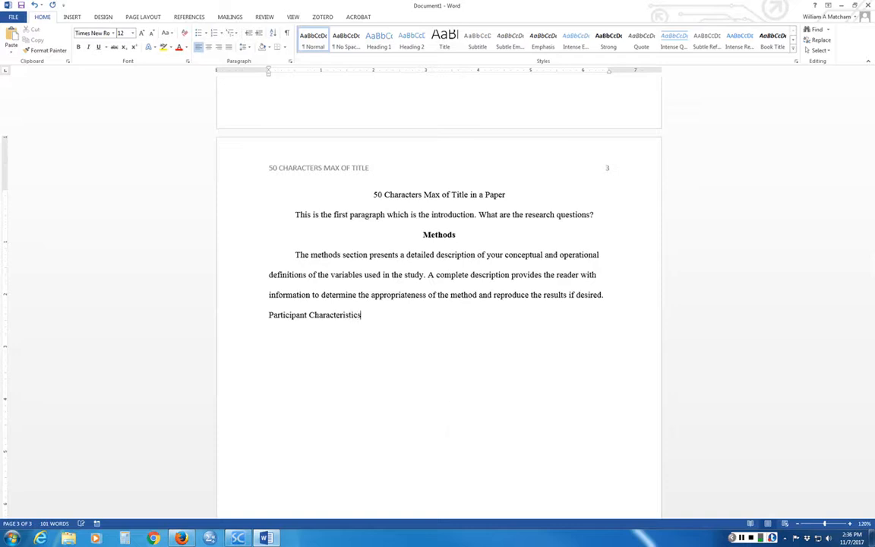
key("Return")
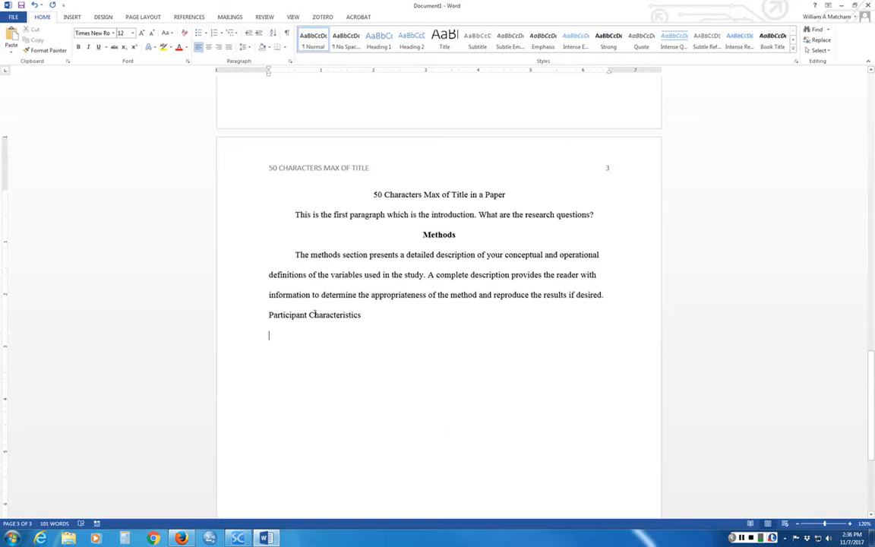
left_click_drag(362, 314, 269, 315)
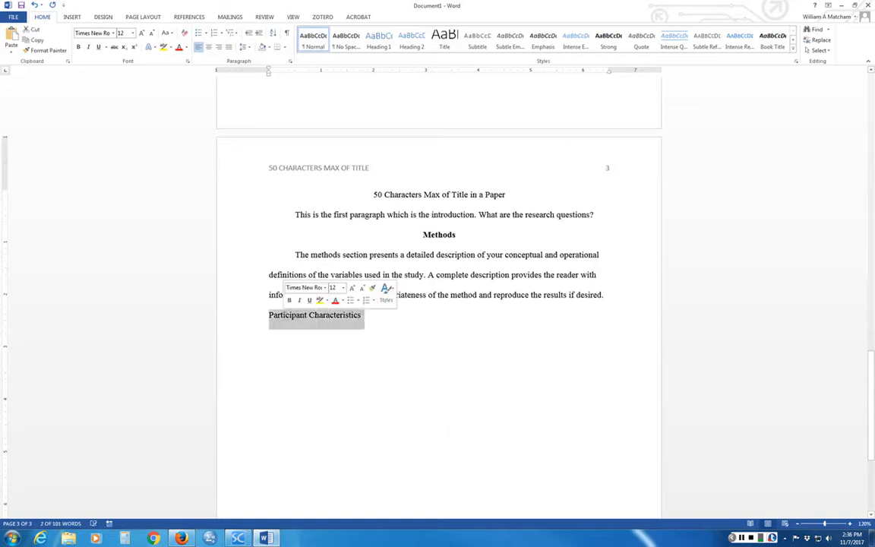
key("ctrl+b")
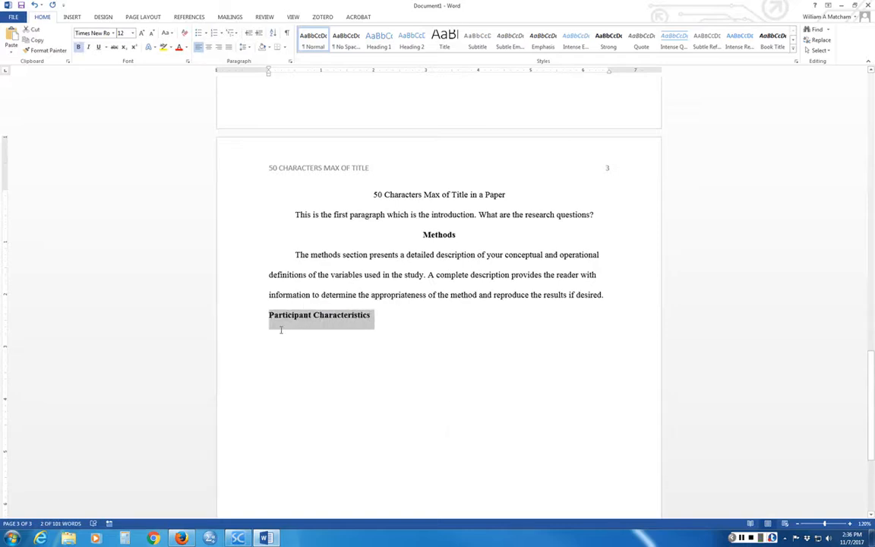
- Below the subheading, add the paragraph beginning "This section should provide detailed identification of participant information including inclusion and exclusion restrictions based on demographic characteristics."
left_click(279, 327)
left_click(379, 314)
key("Return")
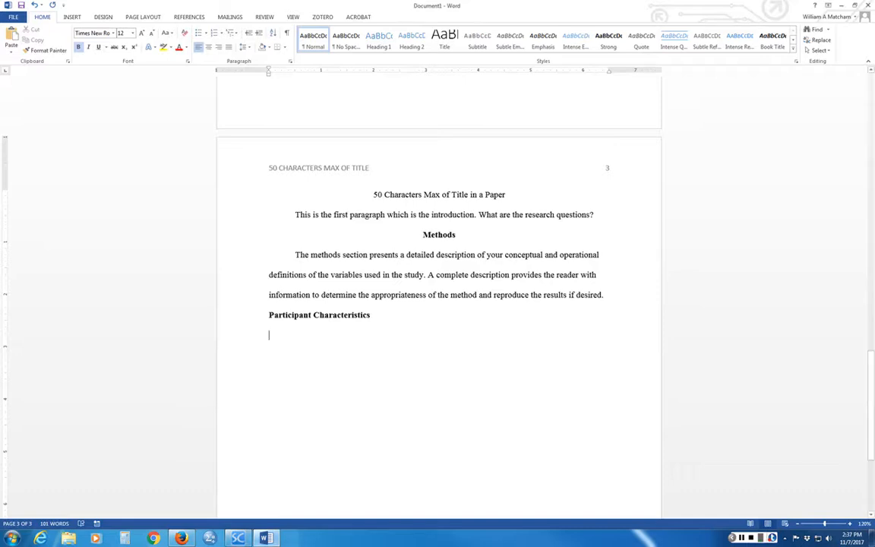
left_click(328, 338)
type("This section should provide detailed identification of participant information including inclusion and exclusion restrictions based on demographic characteristics. Describe the sample used, selection criteria, and detail demographic characteristics used for generalizing findings, making comparisons or creating groups (stratification).\\n")
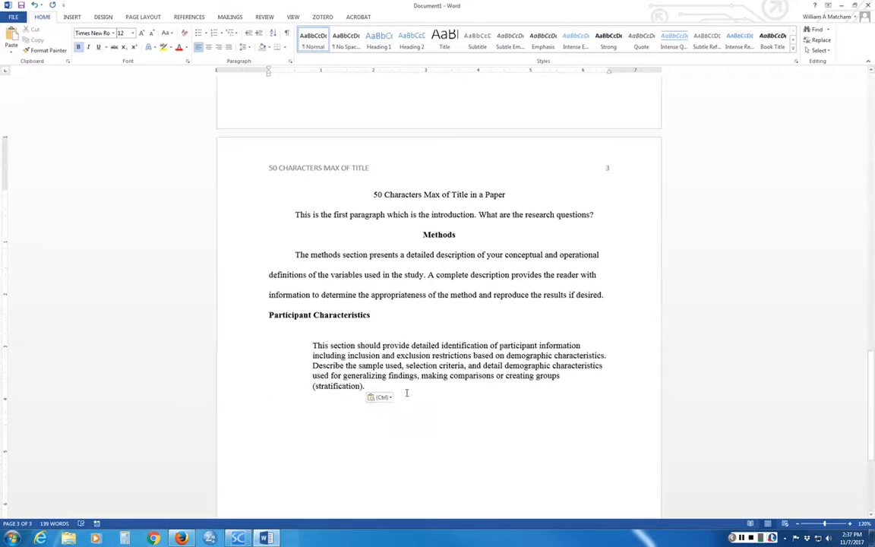
- Reapply double line spacing, 0 pt before and after, and no left indentation to the whole document, including the Participant Characteristics paragraph
left_click(404, 375)
key("ctrl+a")
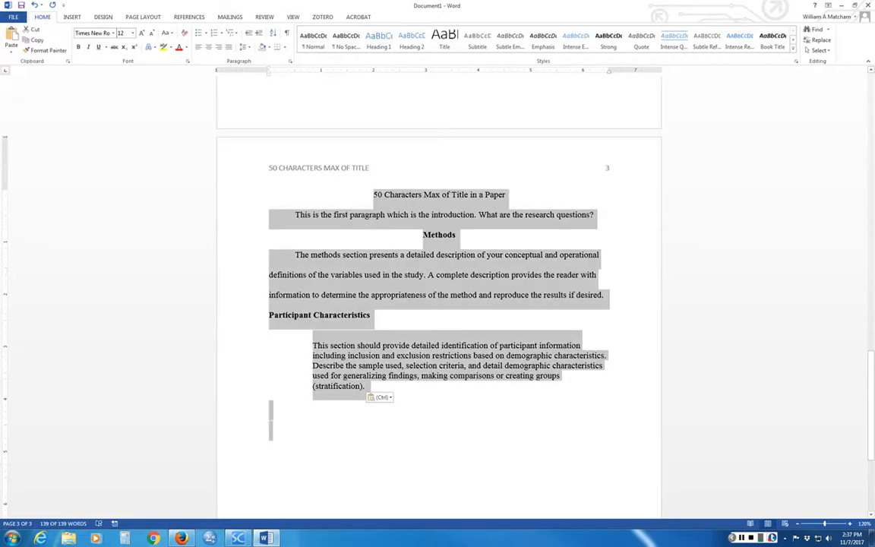
right_click(409, 369)
left_click(436, 431)
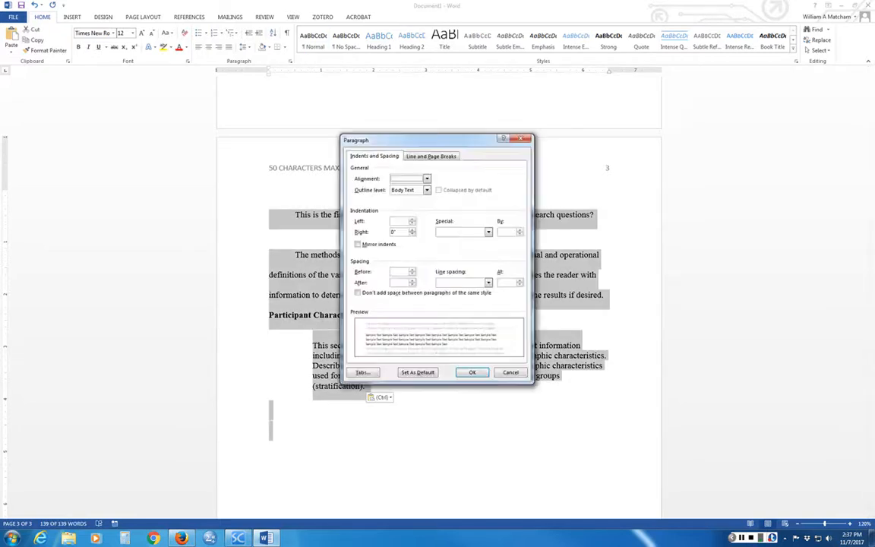
left_click(412, 220)
left_click(413, 224)
left_click(413, 270)
left_click(413, 283)
left_click(489, 283)
left_click(461, 302)
left_click(472, 372)
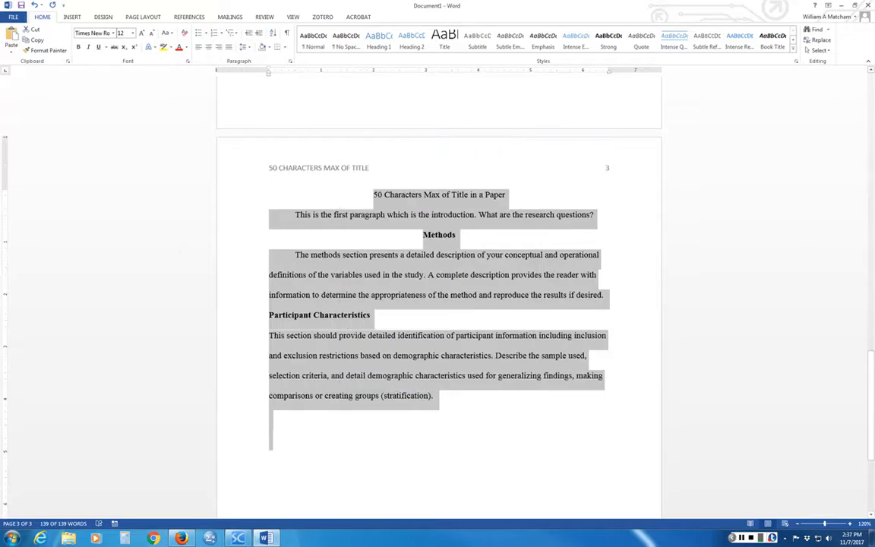
- Indent the first line of the paragraph under Participant Characteristics
left_click(433, 427)
left_click(270, 335)
key("Tab")
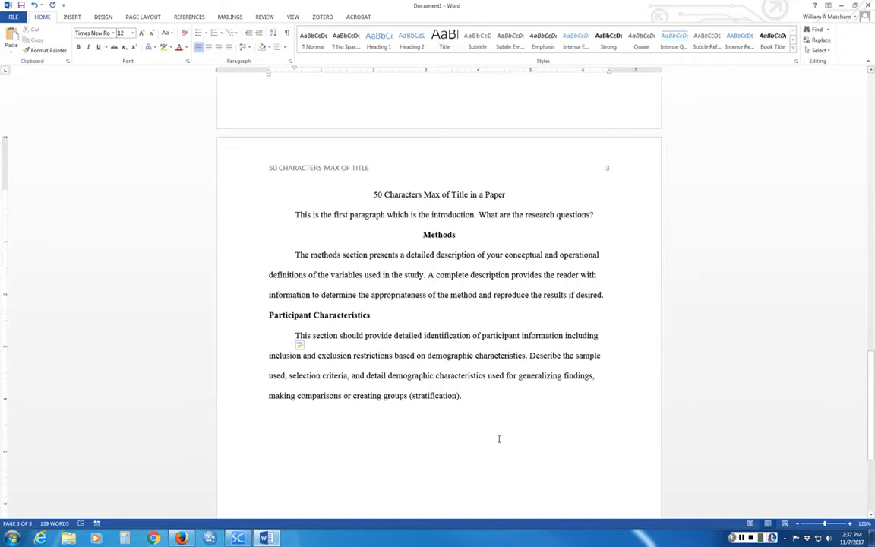
left_click(297, 336)
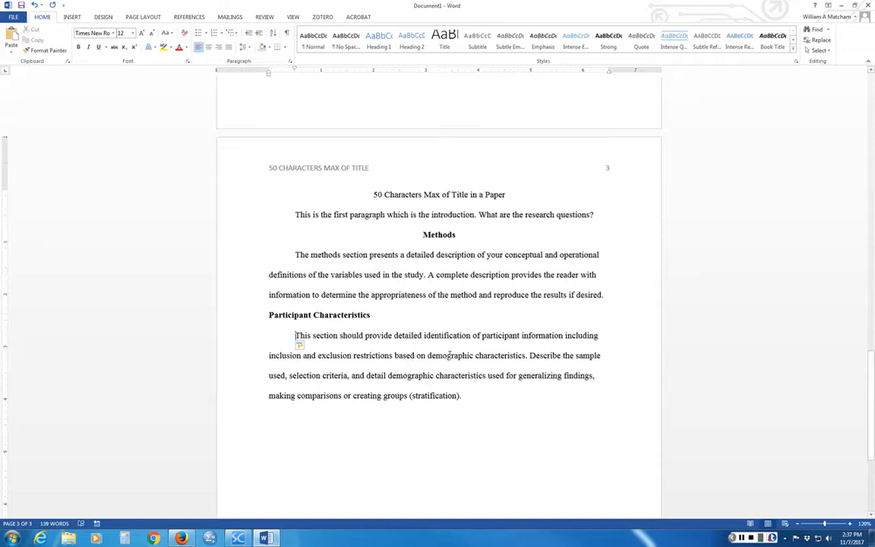